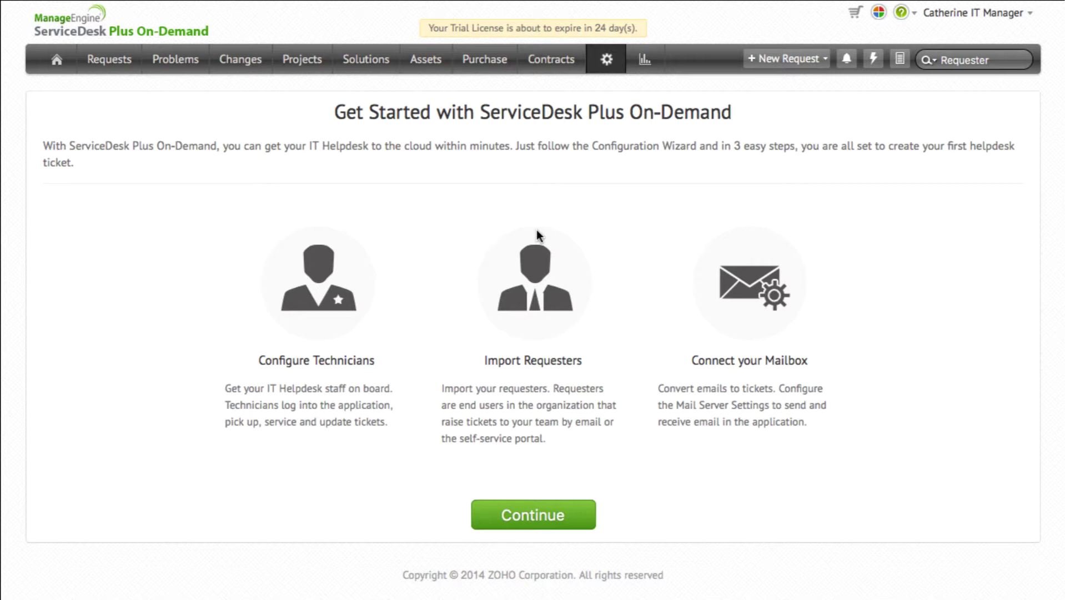
Step: Start the setup wizard and go to its Import Requesters step
click(549, 532)
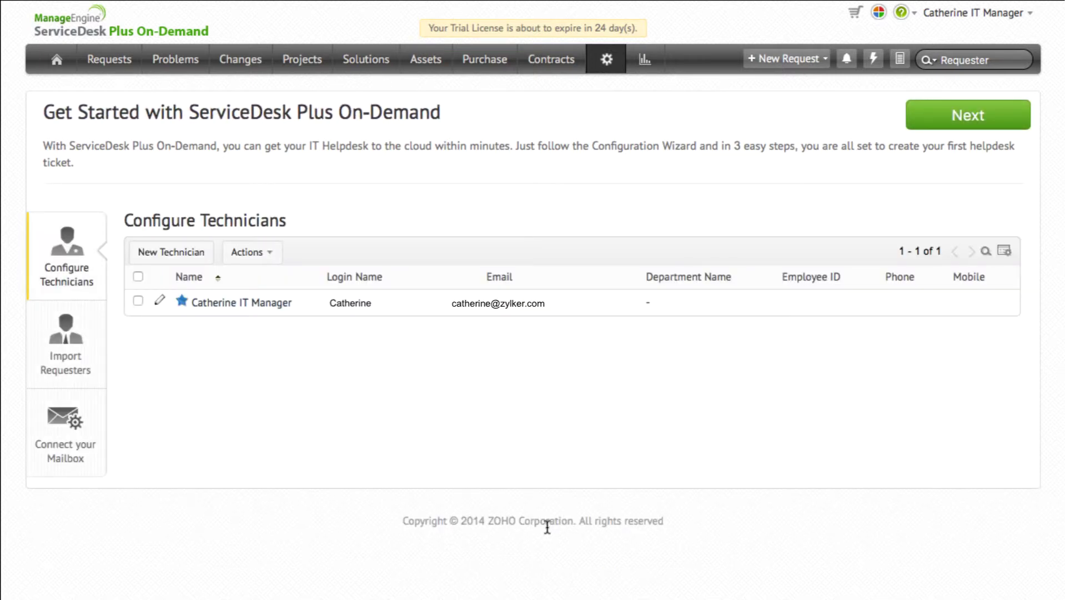
click(86, 362)
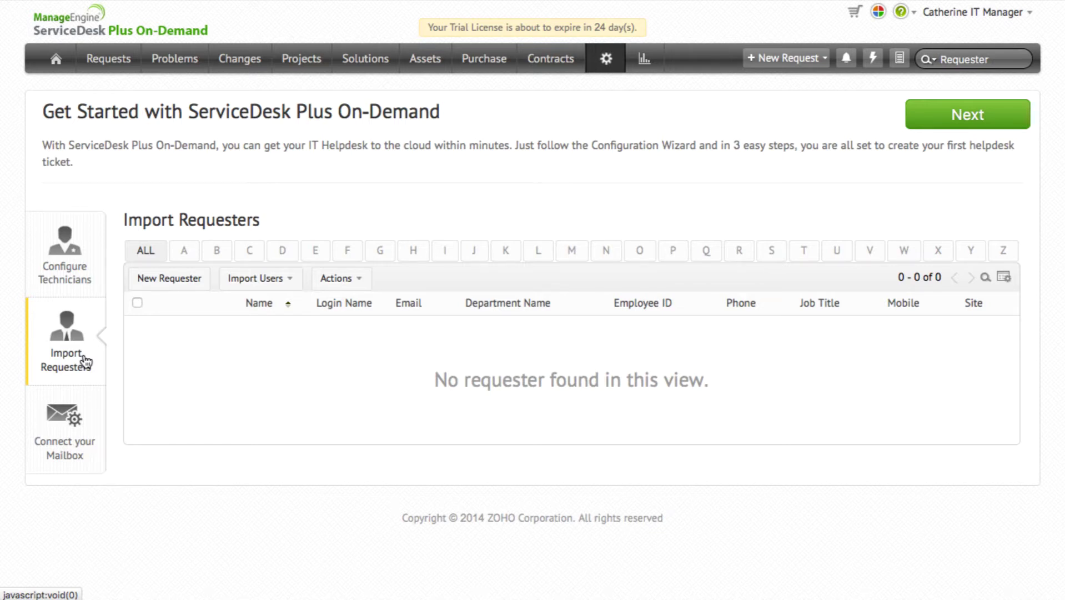
Step: Create a new requester with the HR manager's name and e-mail address
click(169, 280)
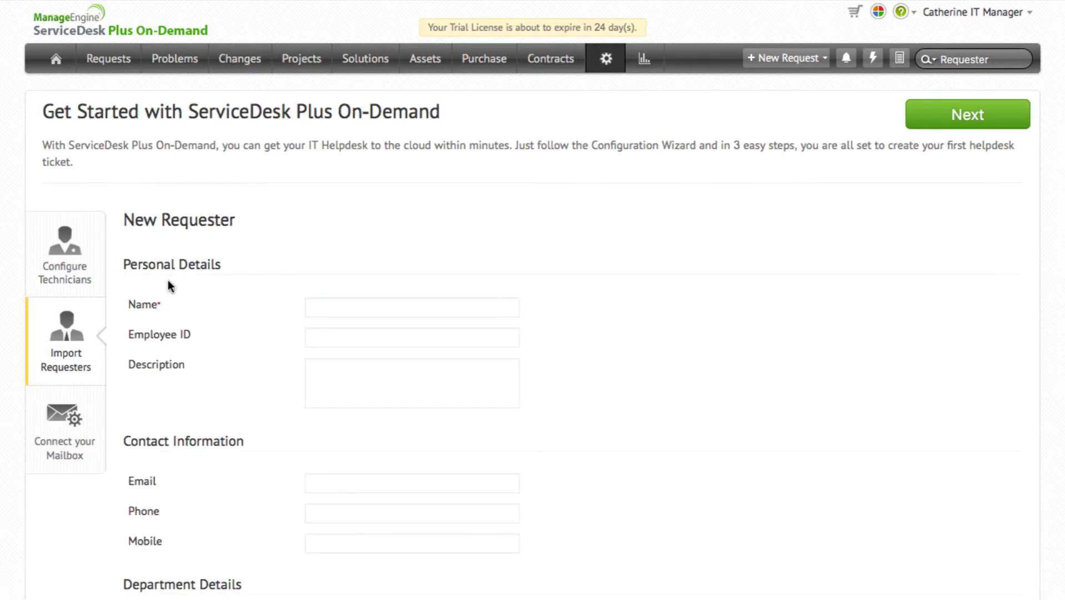
click(320, 308)
text(We)
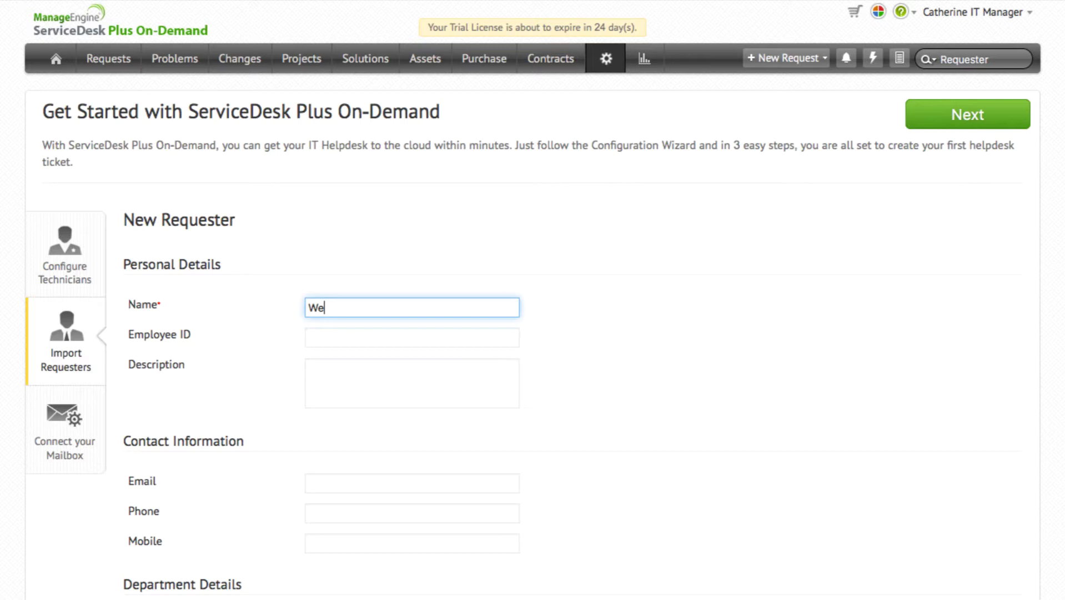
text(ndy HR)
text( Manager)
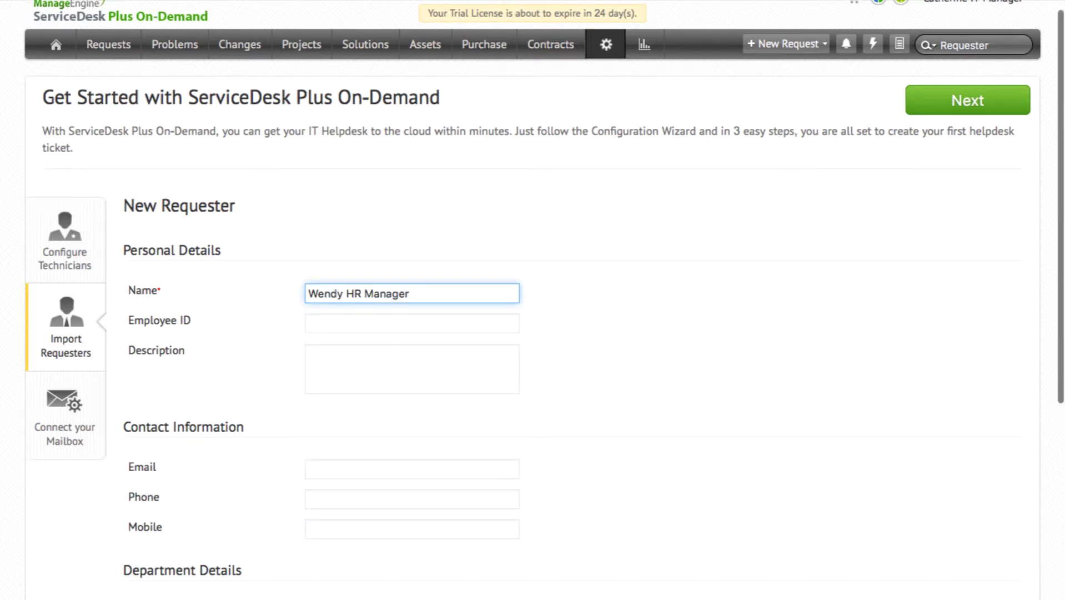
scroll(533, 299, down, 2)
click(326, 361)
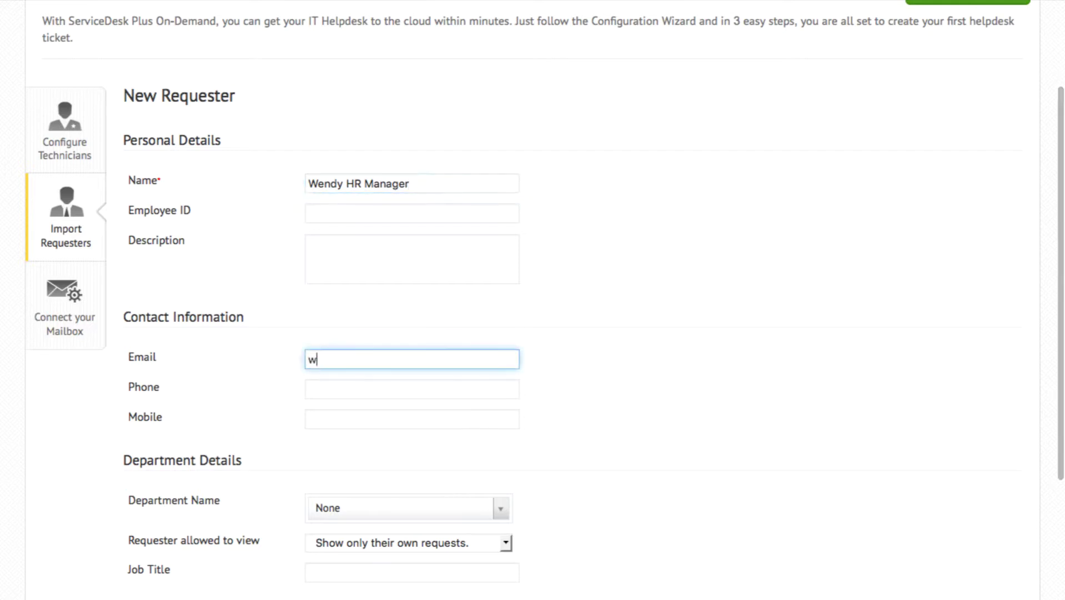
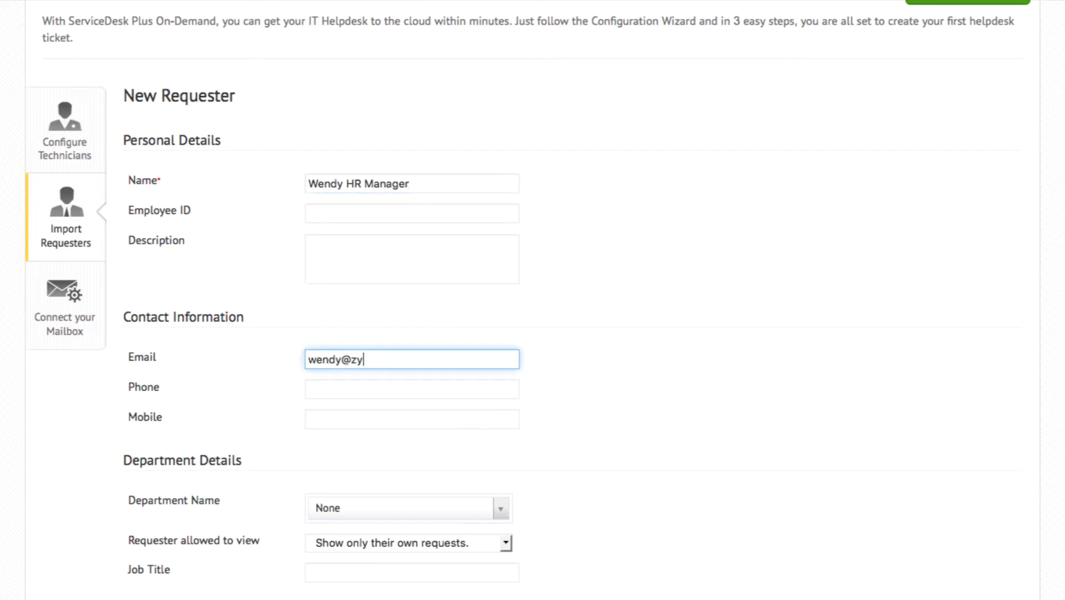
Step: Enable self-service login for the requester and save it
scroll(533, 300, down, 1)
scroll(533, 299, down, 2)
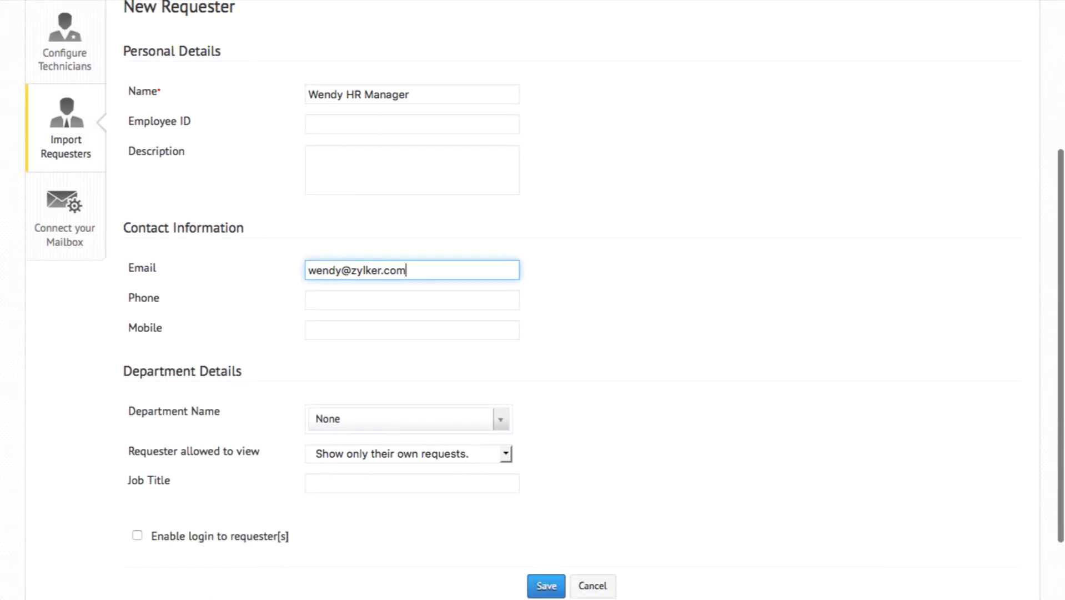
scroll(533, 300, down, 3)
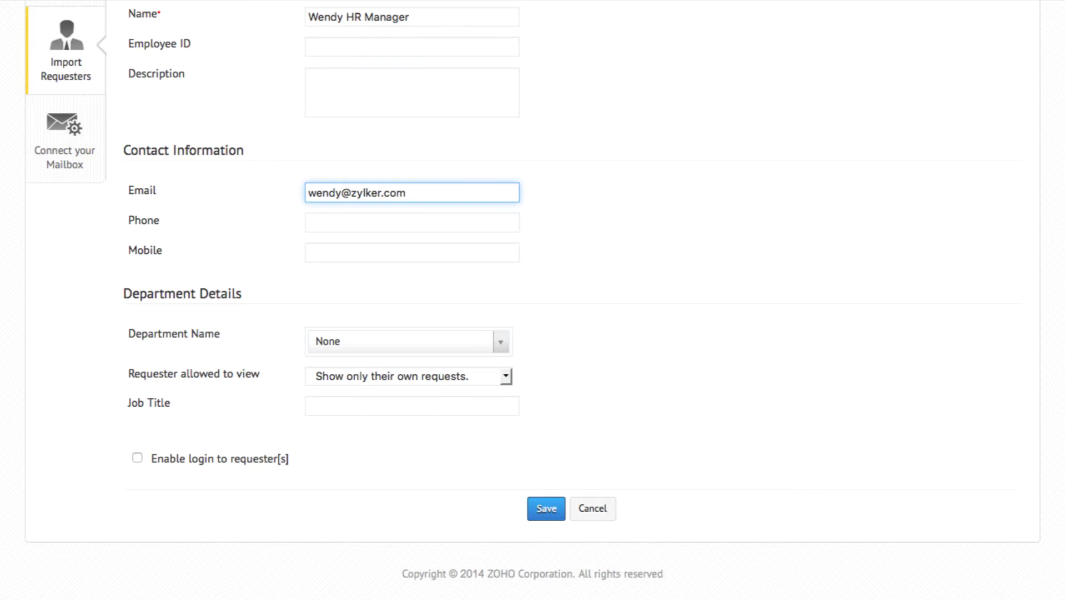
click(137, 459)
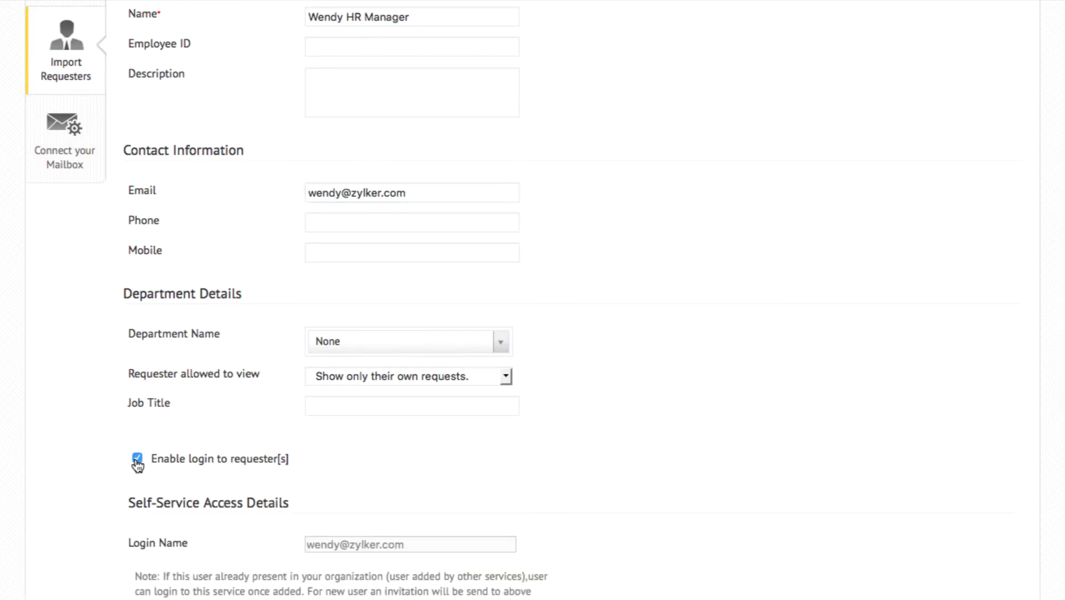
scroll(137, 465, down, 1)
scroll(138, 466, down, 2)
scroll(137, 465, down, 1)
scroll(137, 463, down, 2)
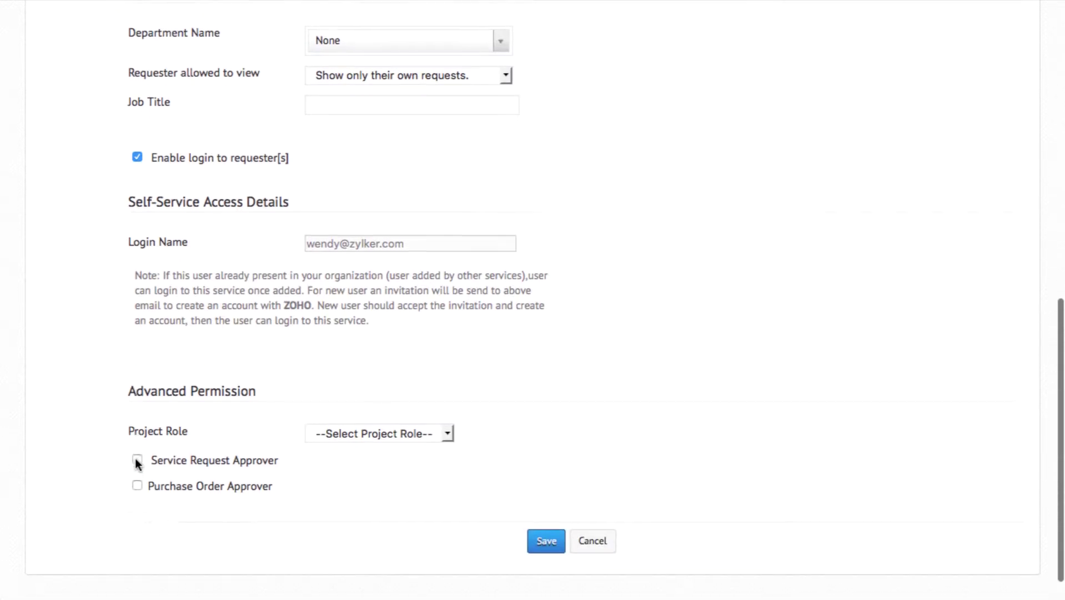
click(547, 534)
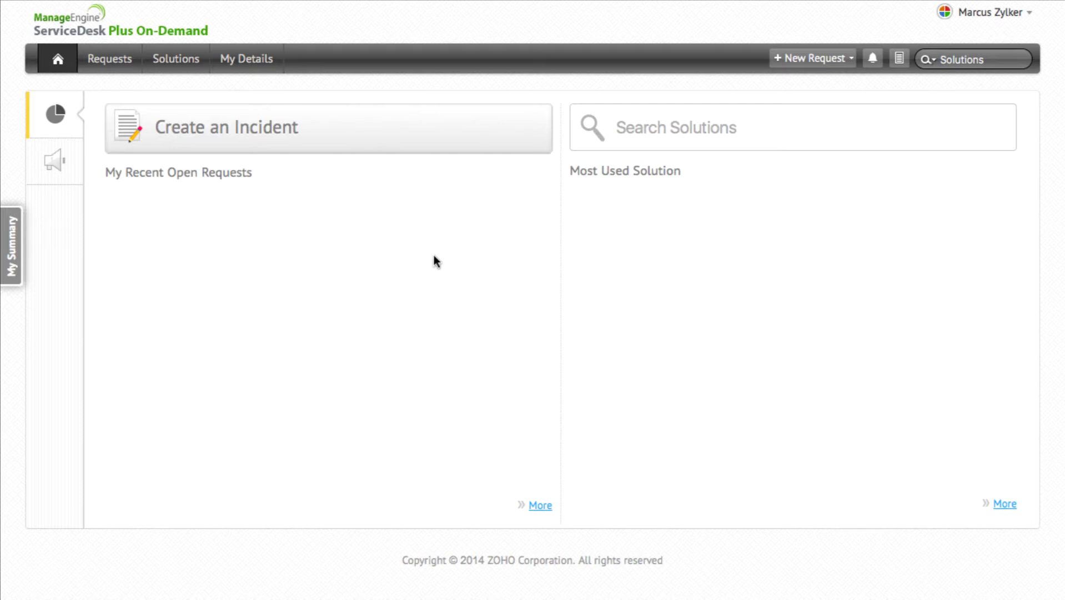
Step: Leave the self-service portal and return to the wizard's Import Requesters list
click(391, 318)
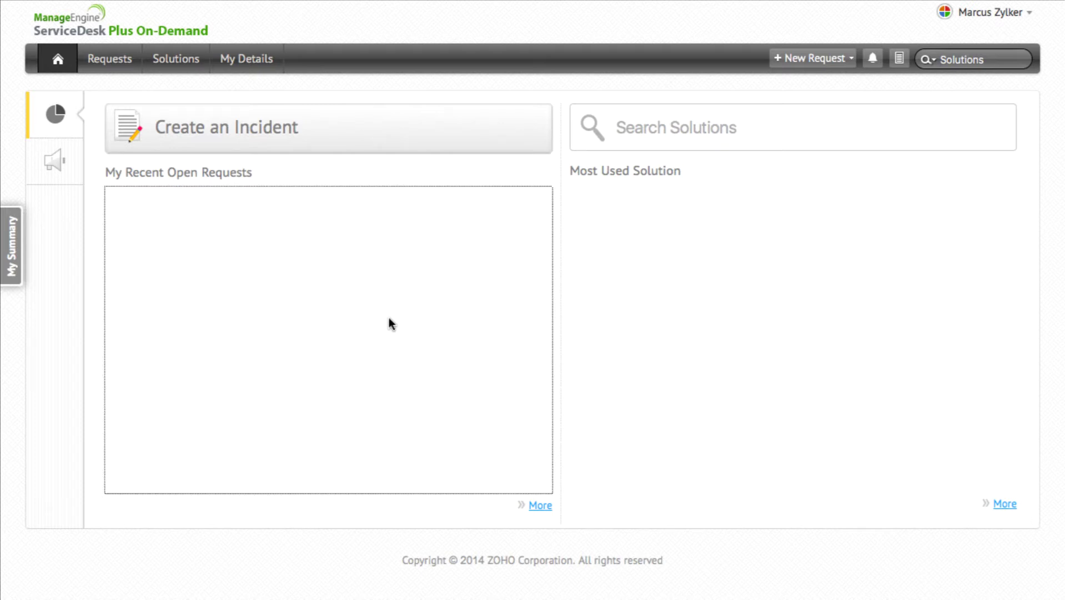
click(446, 66)
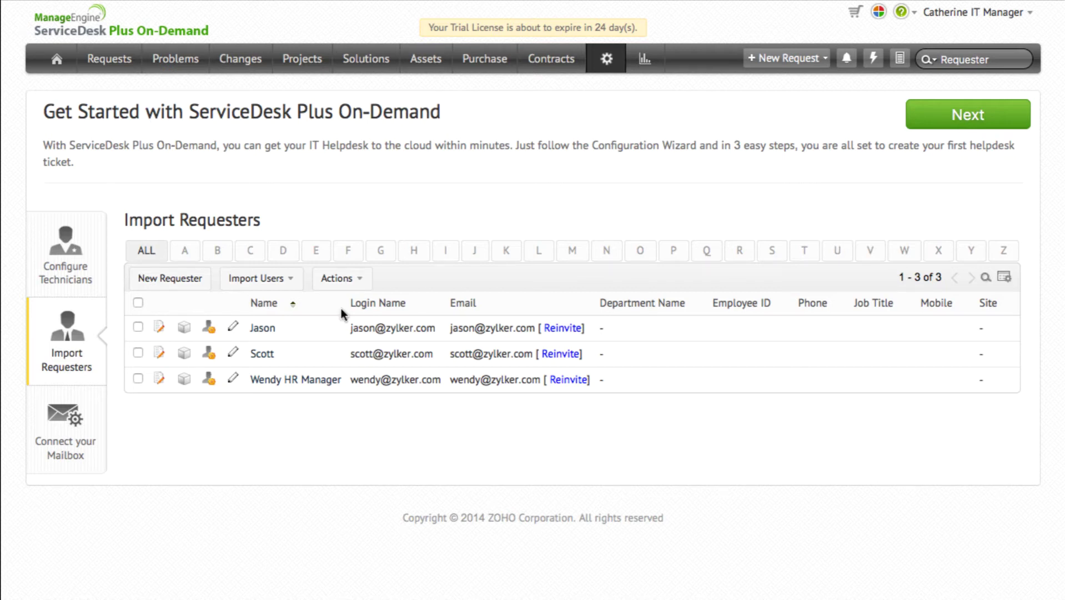
Step: Open the Change as Technician form for the first requester in the list
click(213, 331)
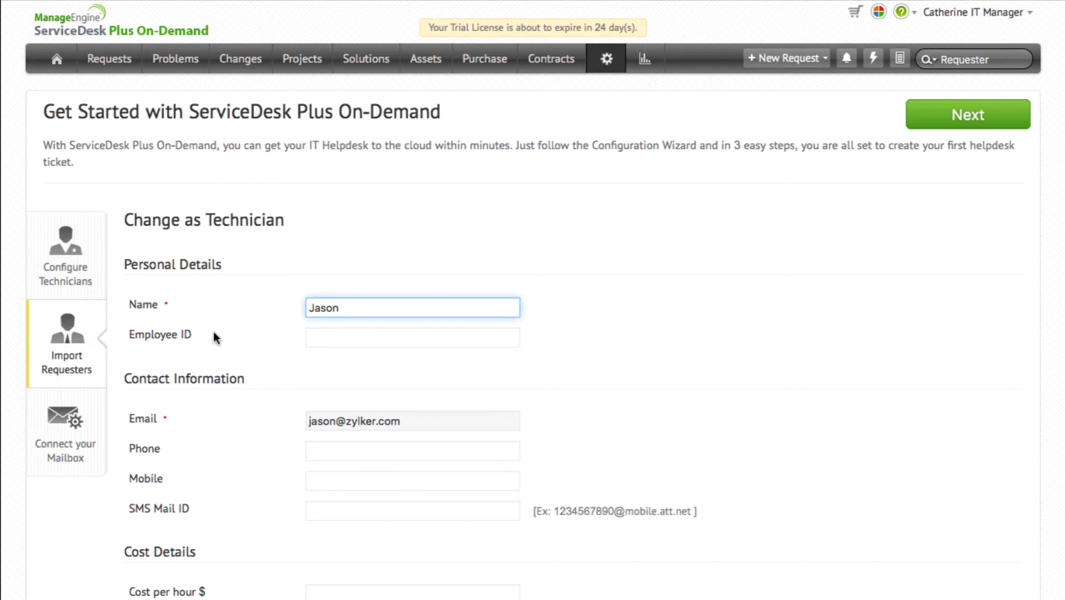
Step: Associate the California site with the new technician
scroll(214, 336, down, 5)
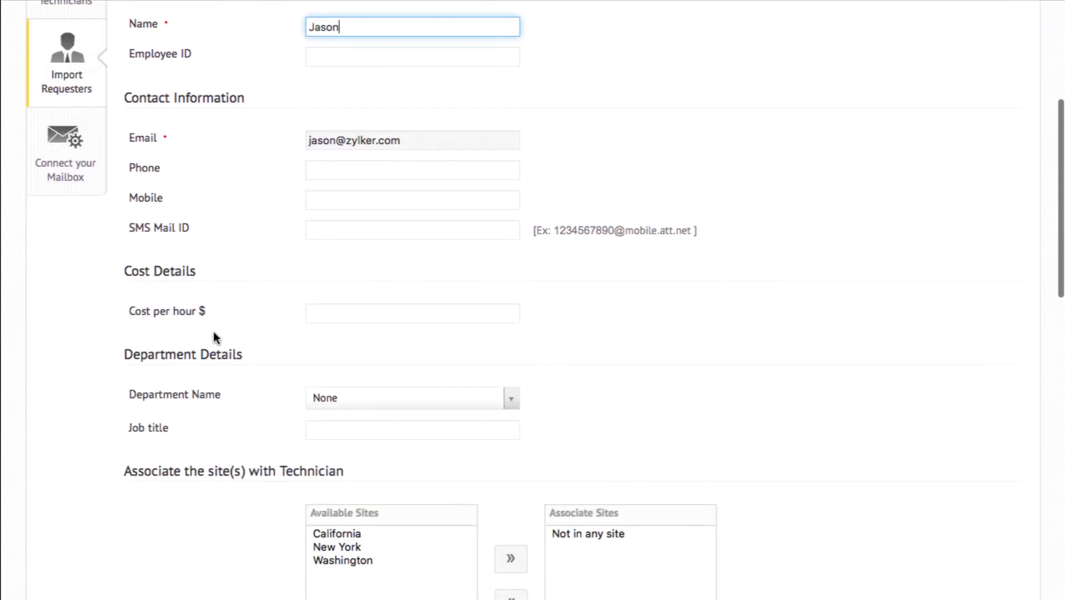
scroll(213, 332, down, 4)
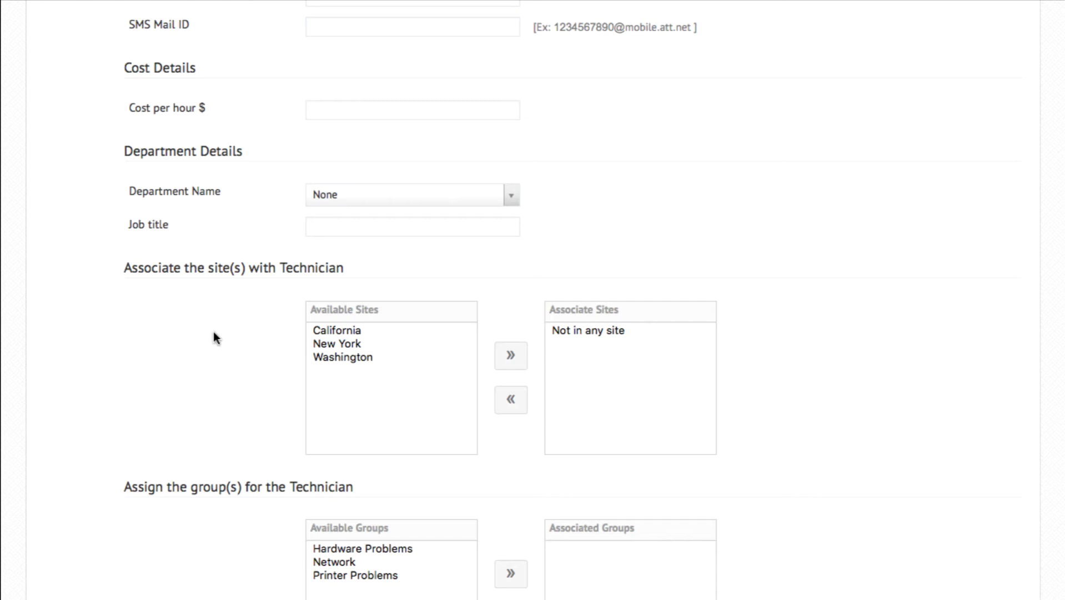
click(359, 332)
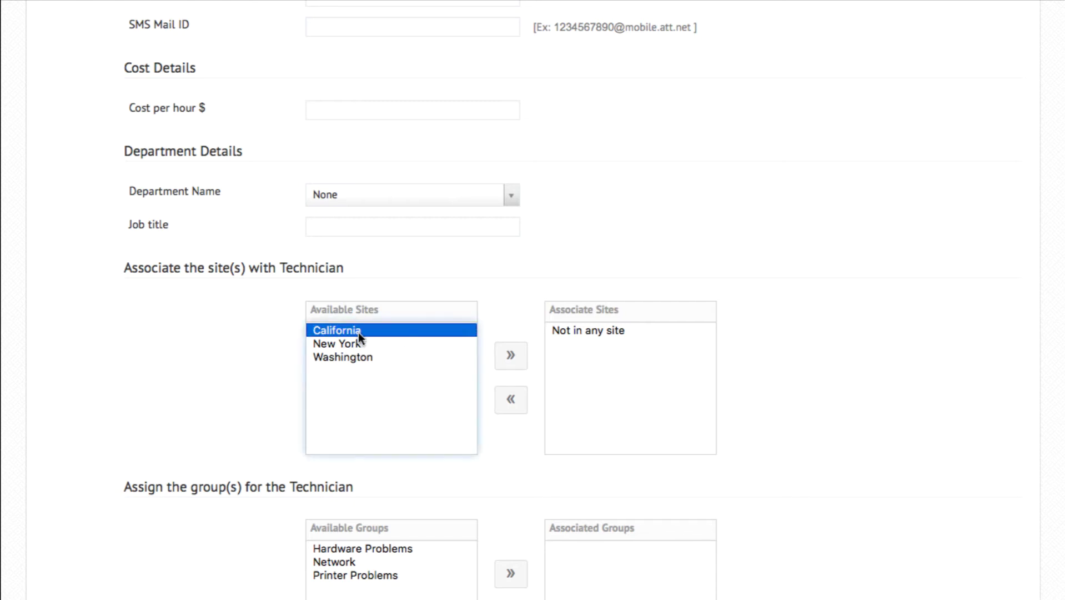
click(519, 364)
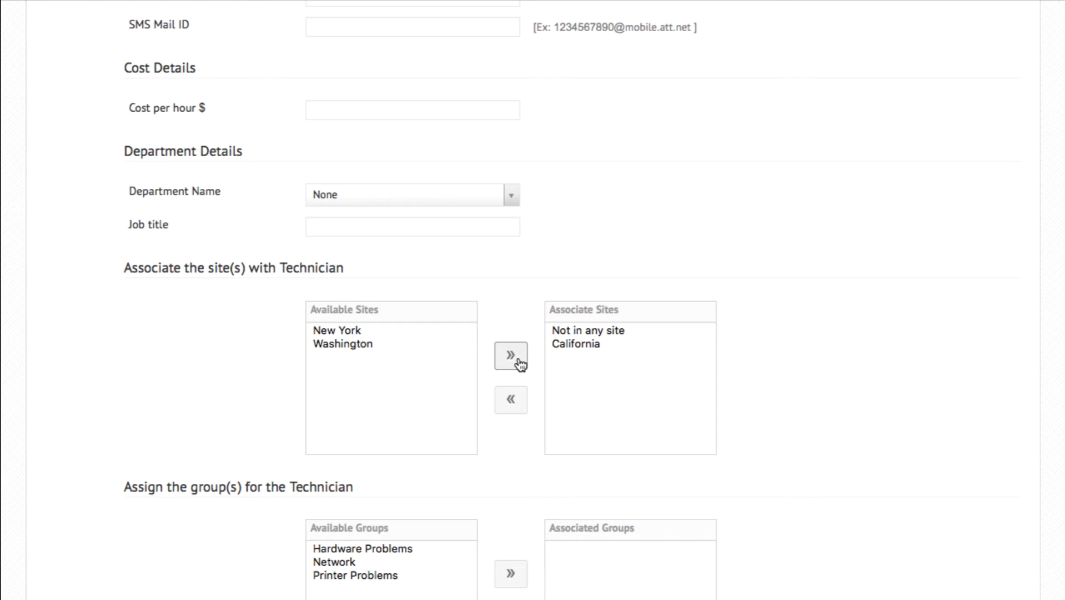
Step: Assign the Hardware Problems and Network groups, then save the technician
scroll(519, 364, down, 3)
scroll(519, 364, down, 2)
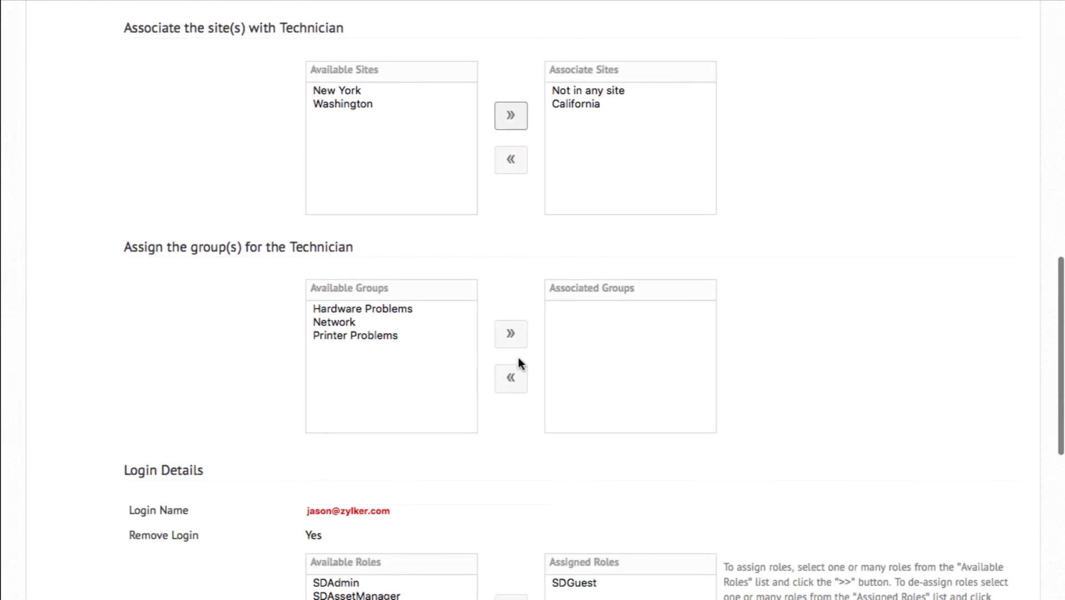
click(395, 310)
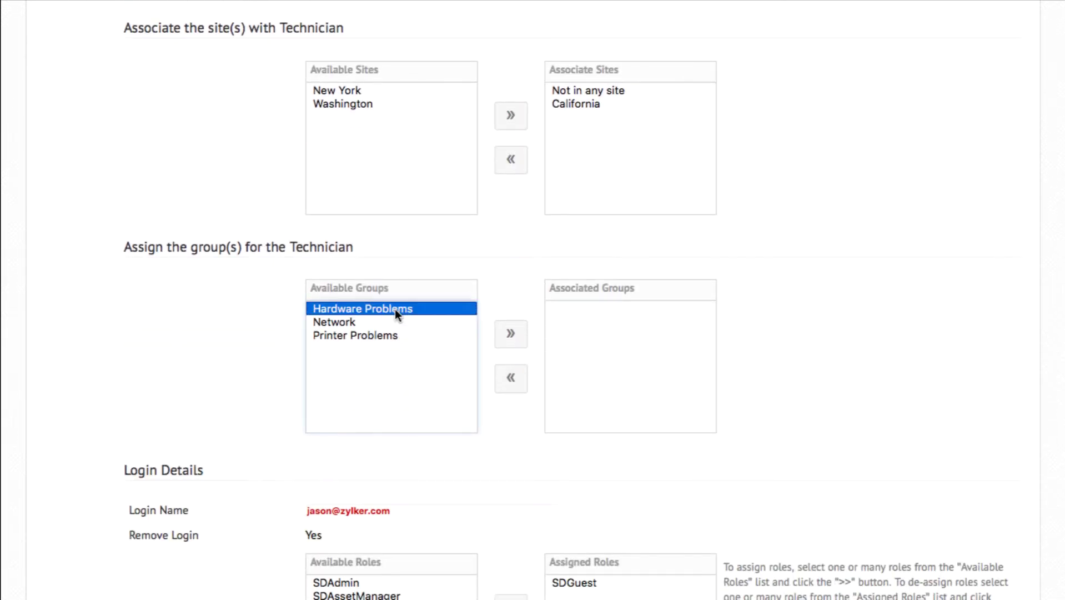
shift+click(390, 322)
click(521, 344)
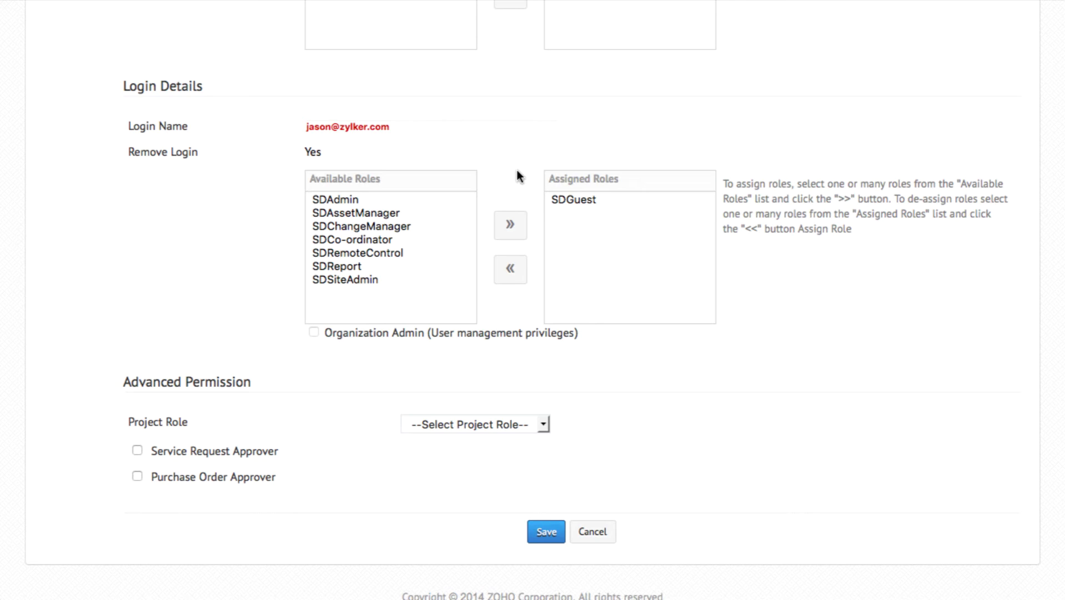
click(547, 533)
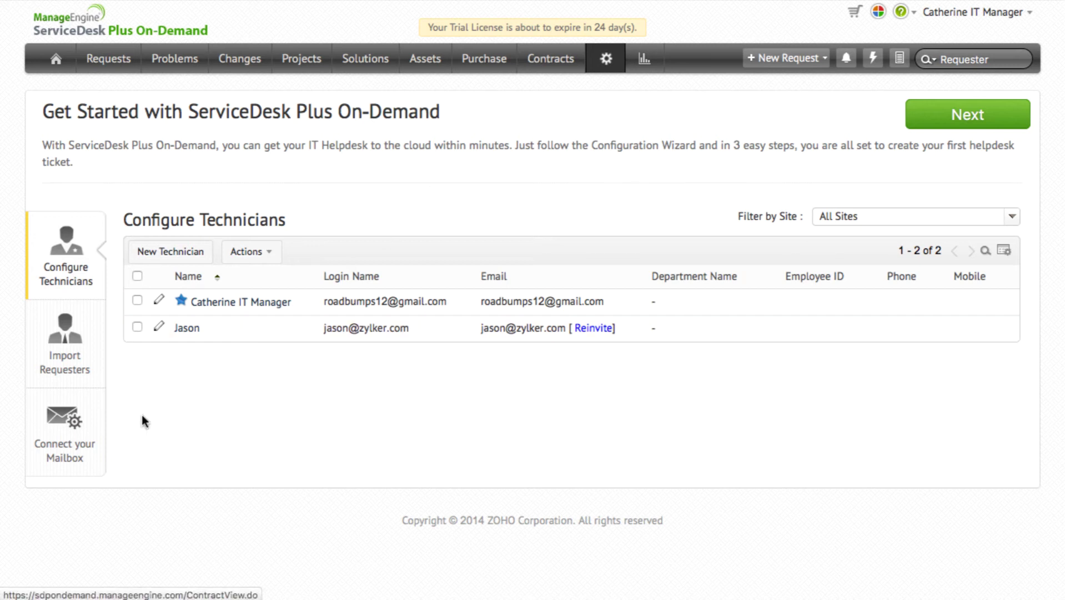
Step: In the mailbox connection step, set the incoming mail server to pop.gmail.com
click(79, 457)
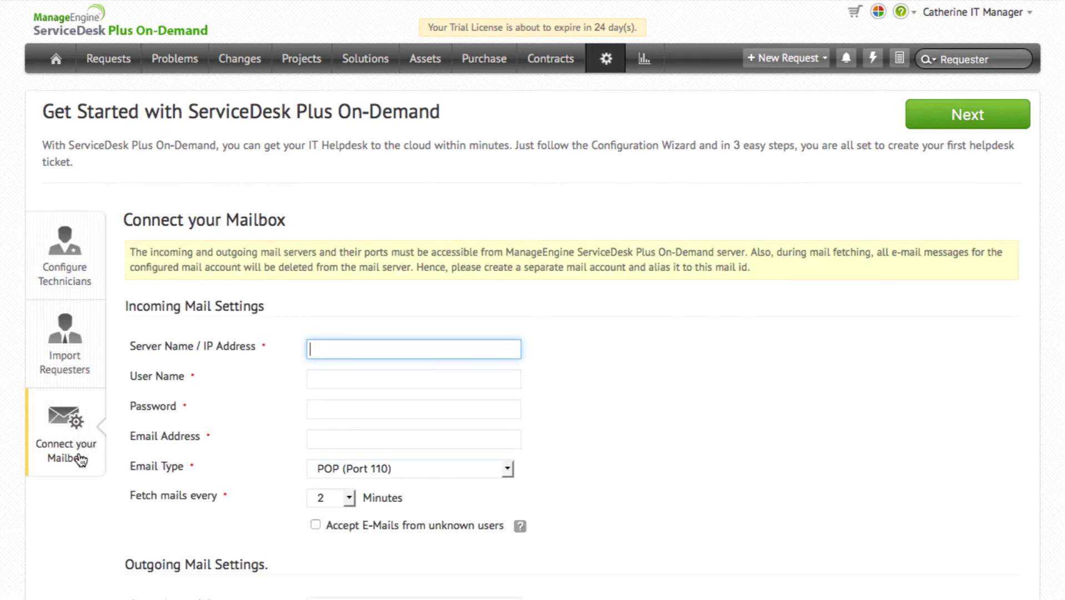
scroll(261, 291, down, 3)
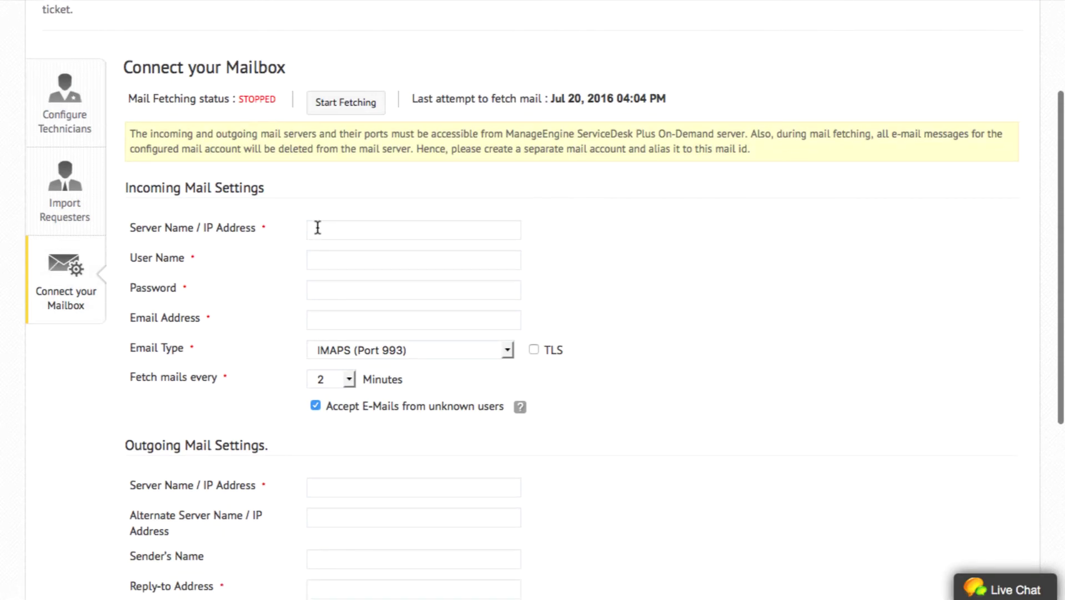
click(317, 227)
text(pop.gmai)
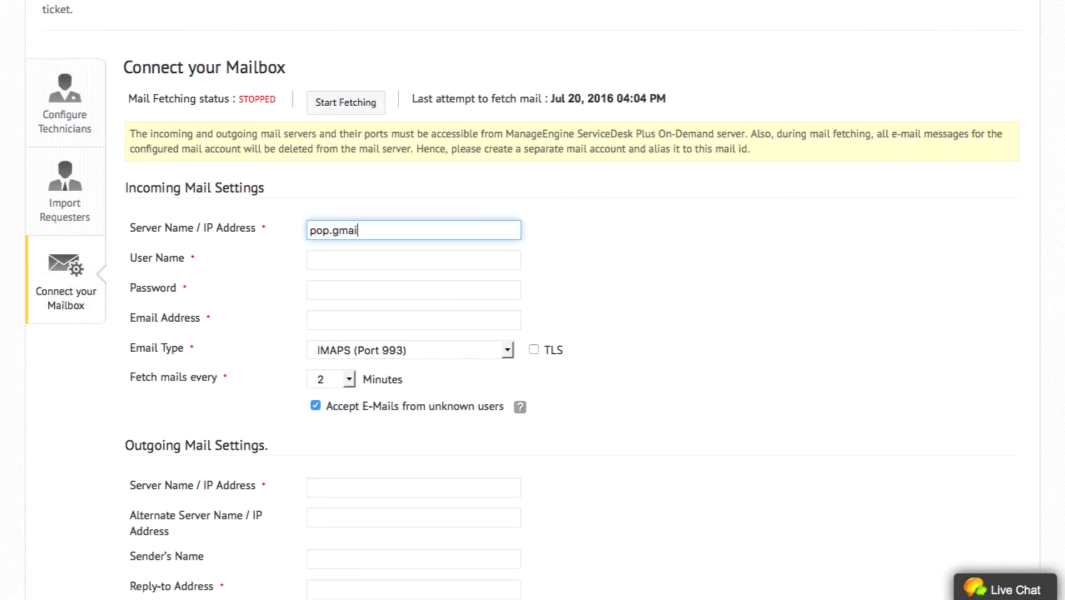
text(l.com)
Step: Enter the incoming account's user name, password and e-mail address
key(Tab)
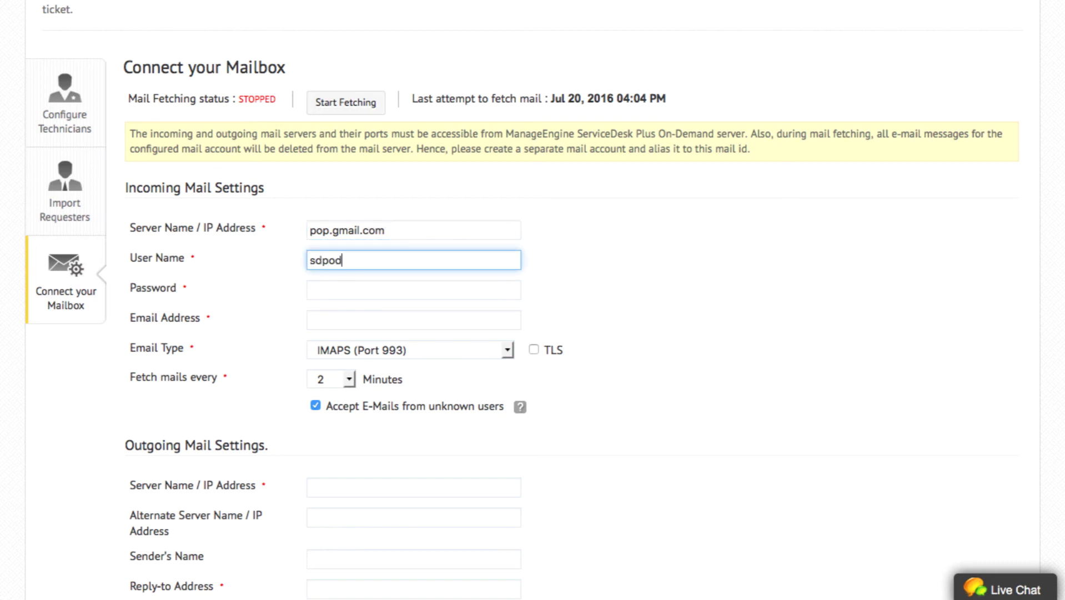
key(Tab)
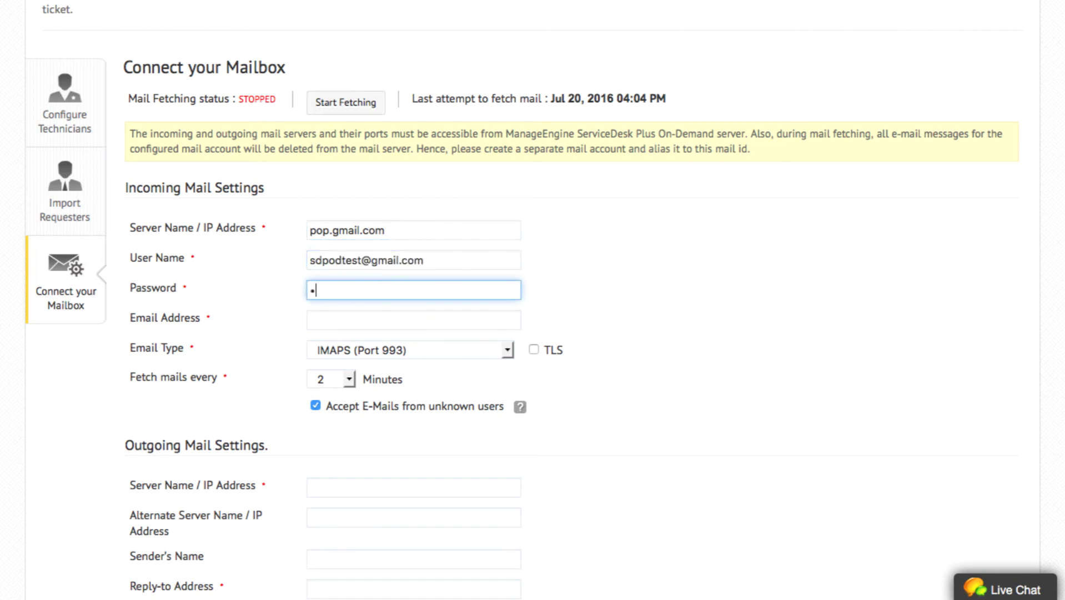
text(********)
key(Tab)
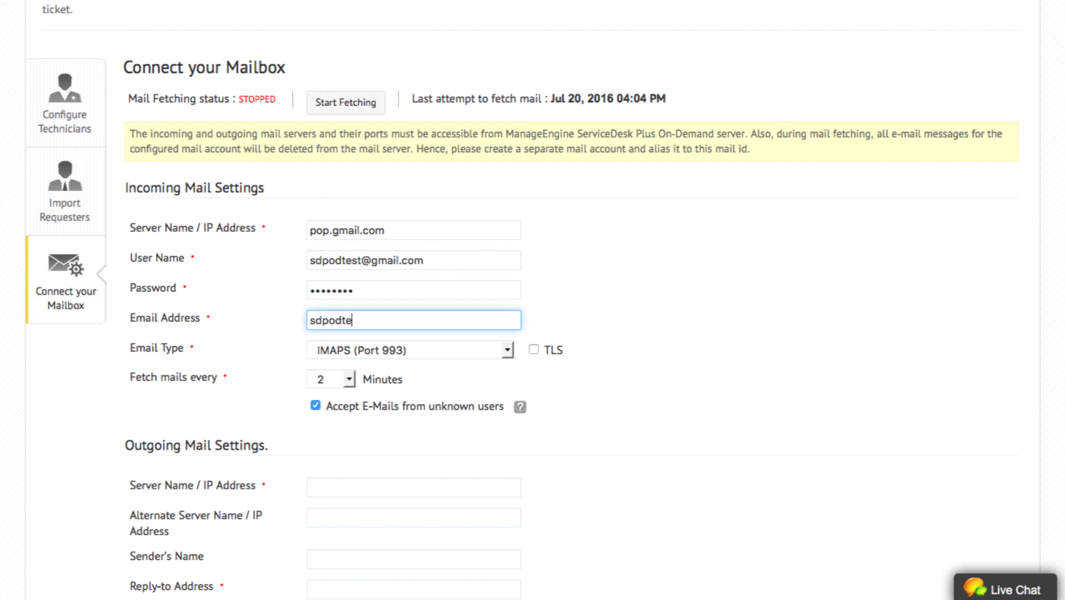
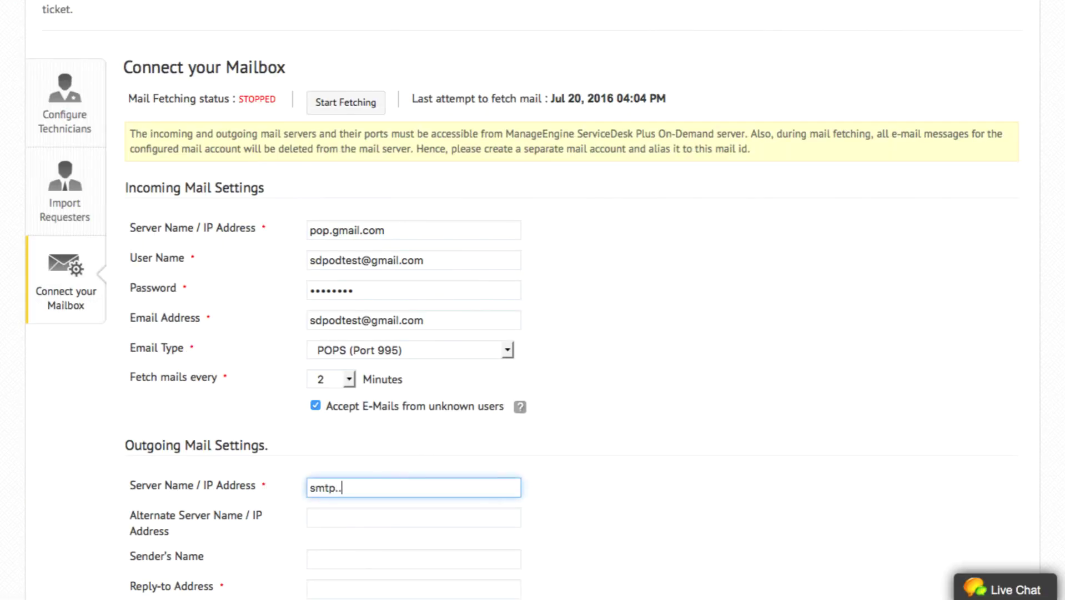
Step: Set the outgoing server to smtp.gmail.com and enter the reply-to e-mail address
text(gm)
key(ctrl+a)
key(BackSpace)
text(smtp.gmail)
text(.com)
scroll(411, 494, down, 3)
click(414, 432)
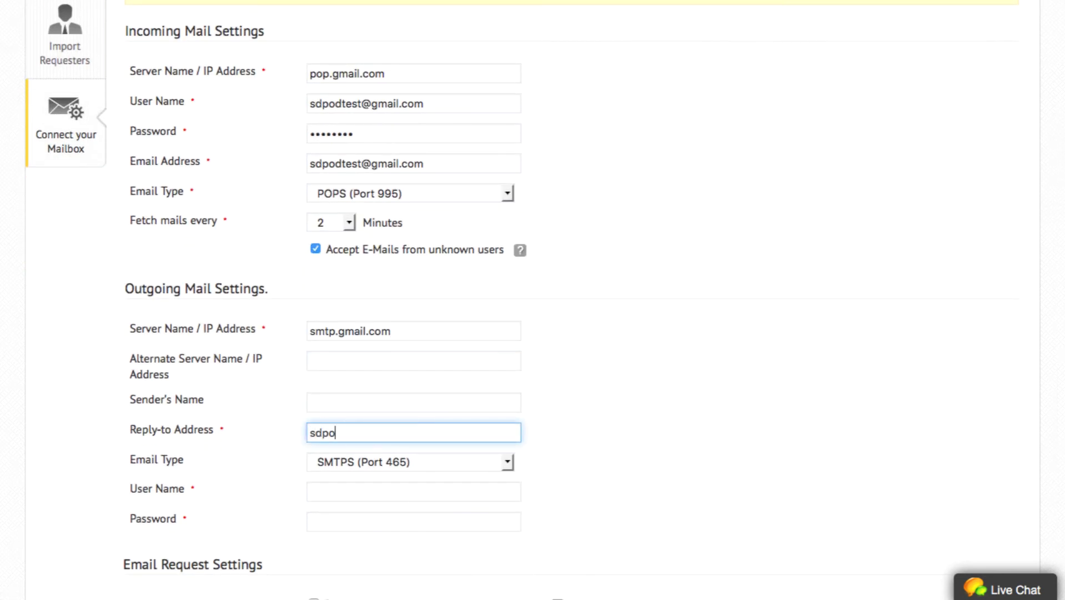
Step: Enter the outgoing user name and save the mail server settings
click(413, 491)
text(sdpodtest)
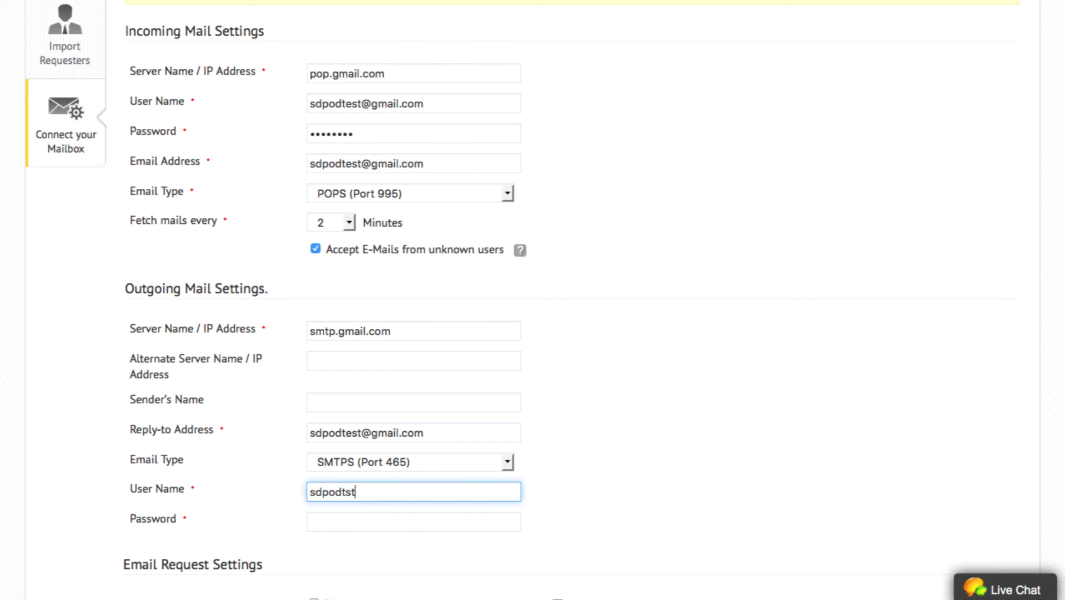
key(BackSpace)
key(BackSpace)
key(BackSpace)
text(sdpod)
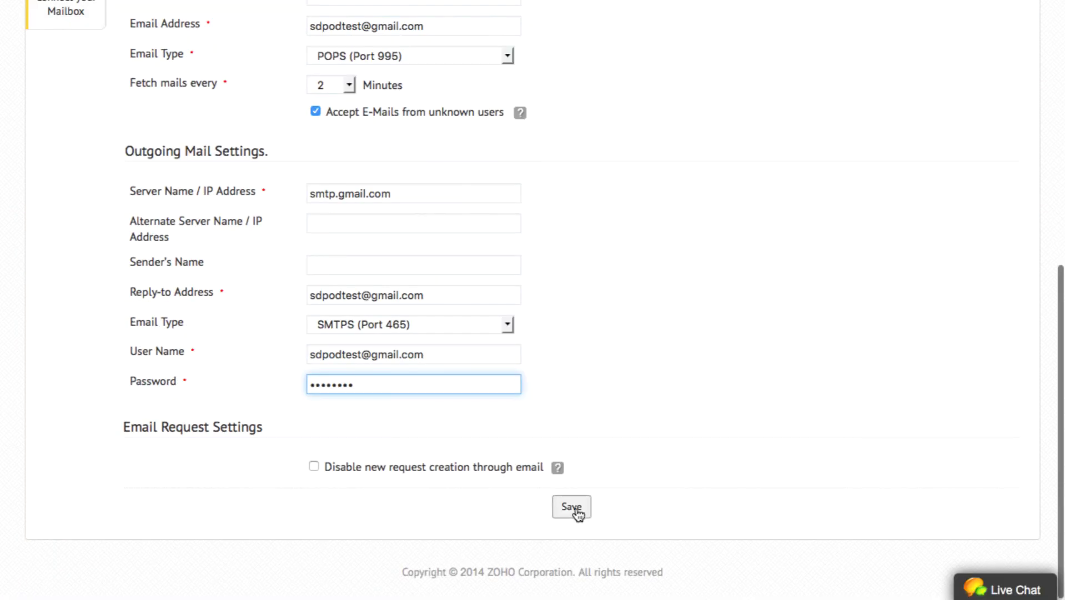
click(576, 509)
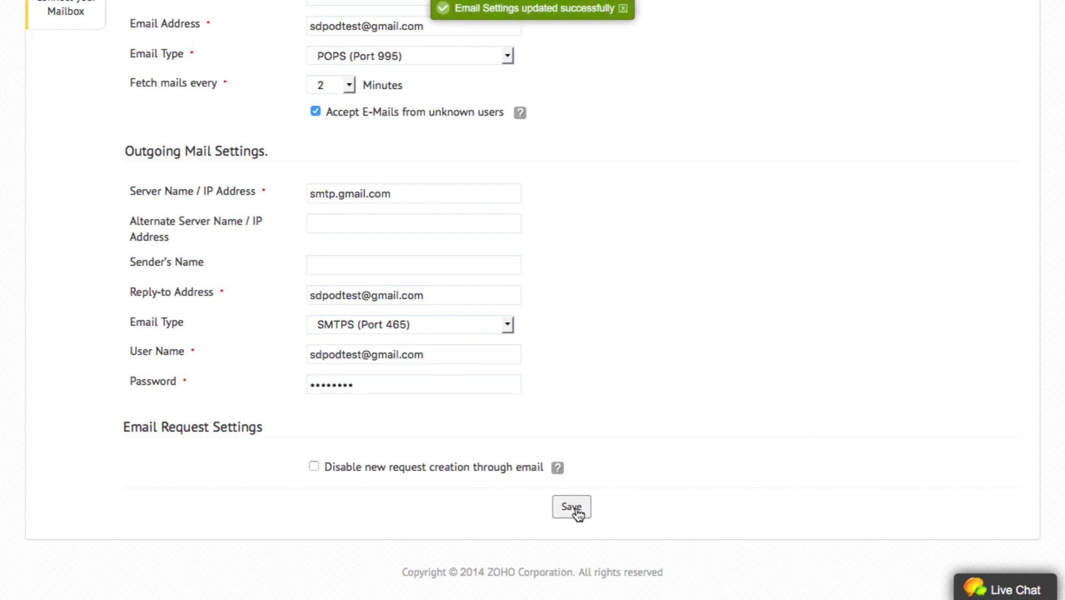
scroll(578, 510, up, 10)
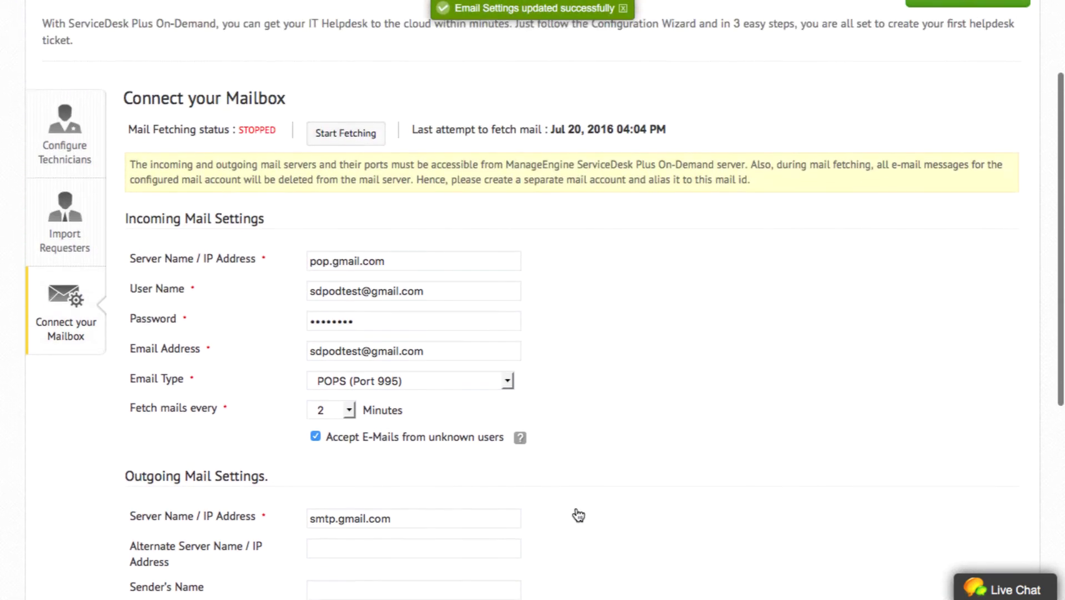